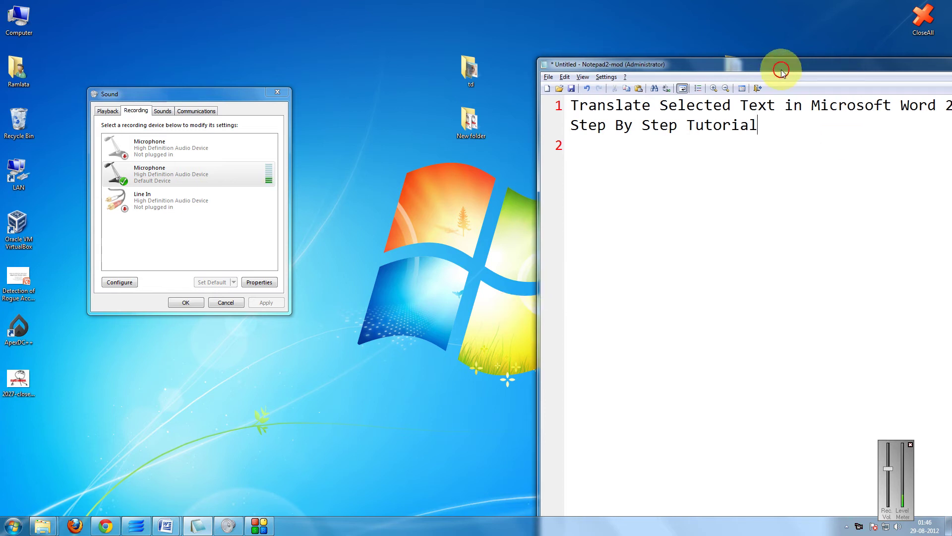
Move the Notepad2 tutorial note up and left, and close the Sound settings dialog.
{"action": "left_click_drag", "start_coordinate": [780, 68], "coordinate": [623, 58]}
{"action": "left_click", "coordinate": [276, 93]}
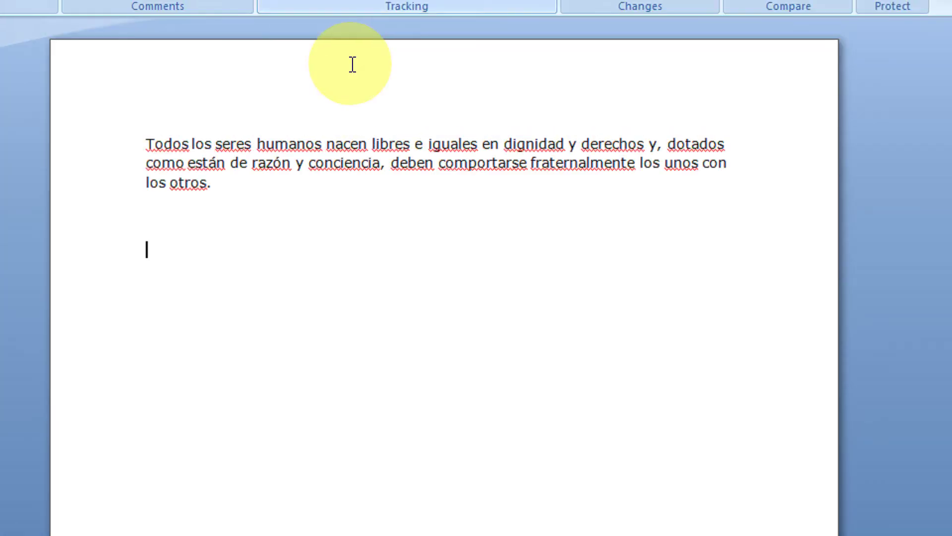
Switch Word's ribbon to the Home tab above the Spanish paragraph.
{"action": "left_click", "coordinate": [33, 8]}
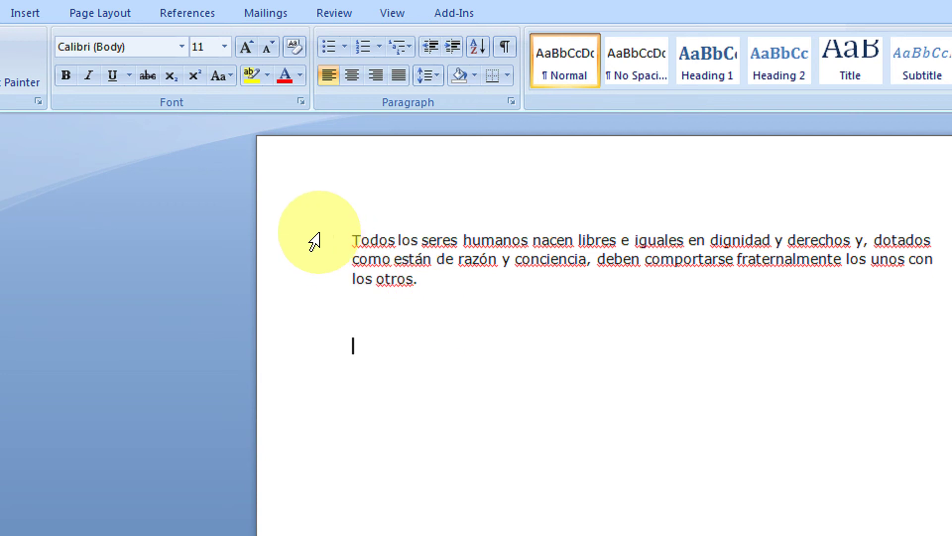
Select the full Spanish paragraph and open the Research pane from the Review tab.
{"action": "left_click_drag", "start_coordinate": [313, 242], "coordinate": [333, 293]}
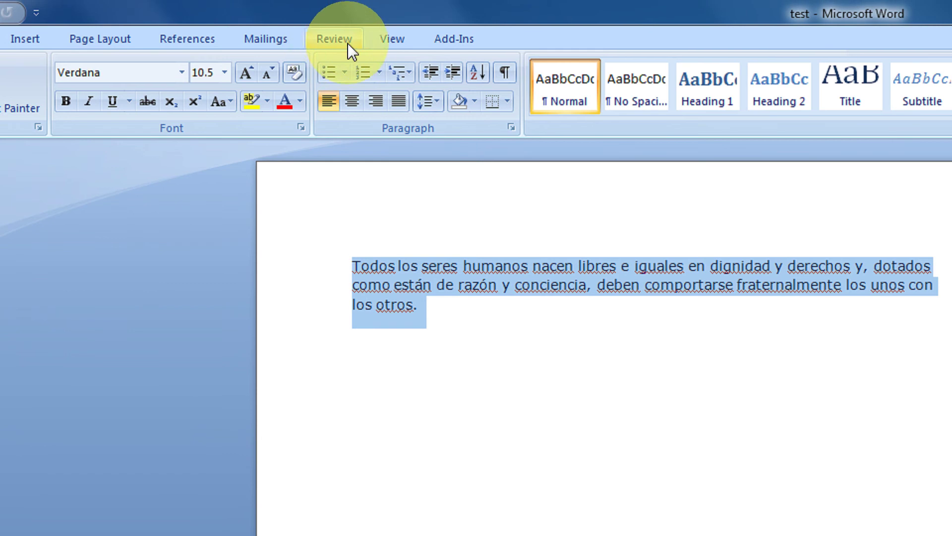
{"action": "left_click", "coordinate": [334, 41]}
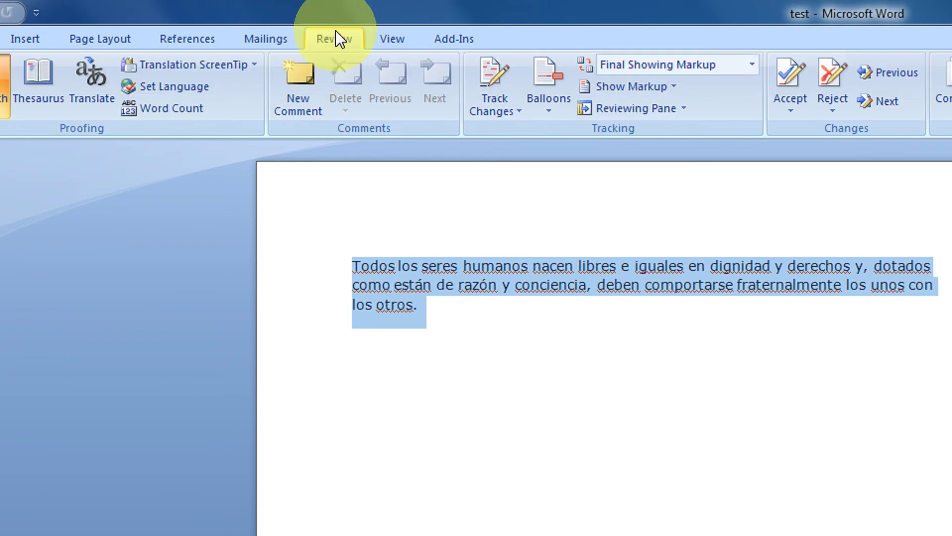
{"action": "left_click", "coordinate": [14, 84]}
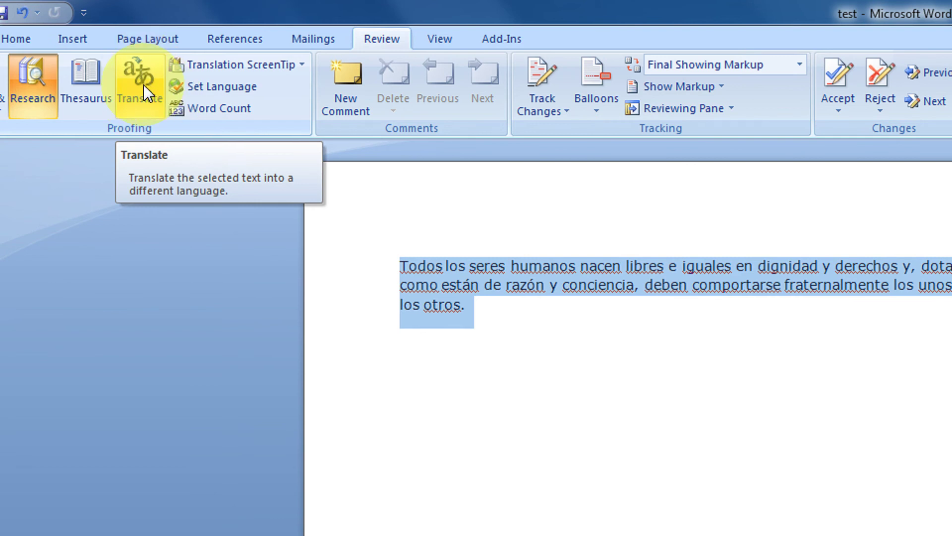
Translate the paragraph from Spanish (Spain, International Sort) into English (United States).
{"action": "left_click", "coordinate": [144, 85]}
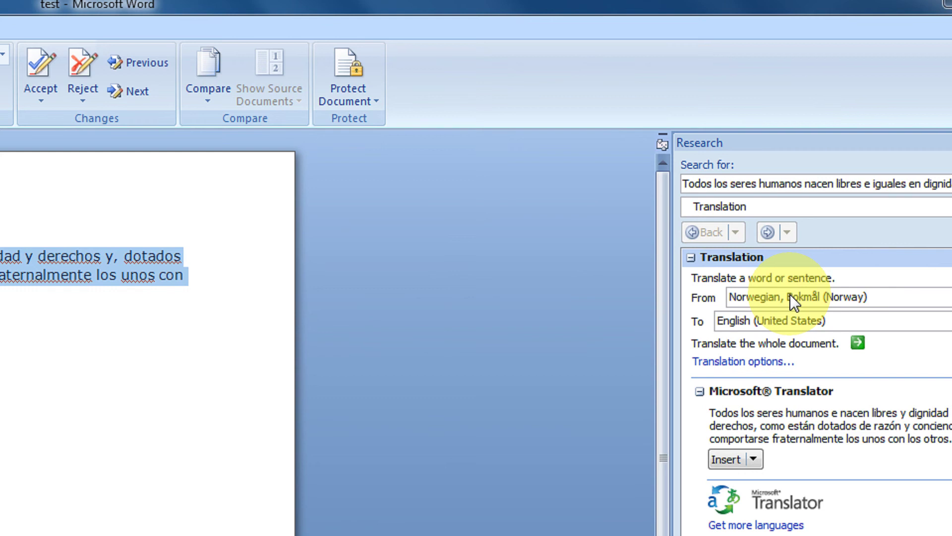
{"action": "left_click", "coordinate": [793, 297]}
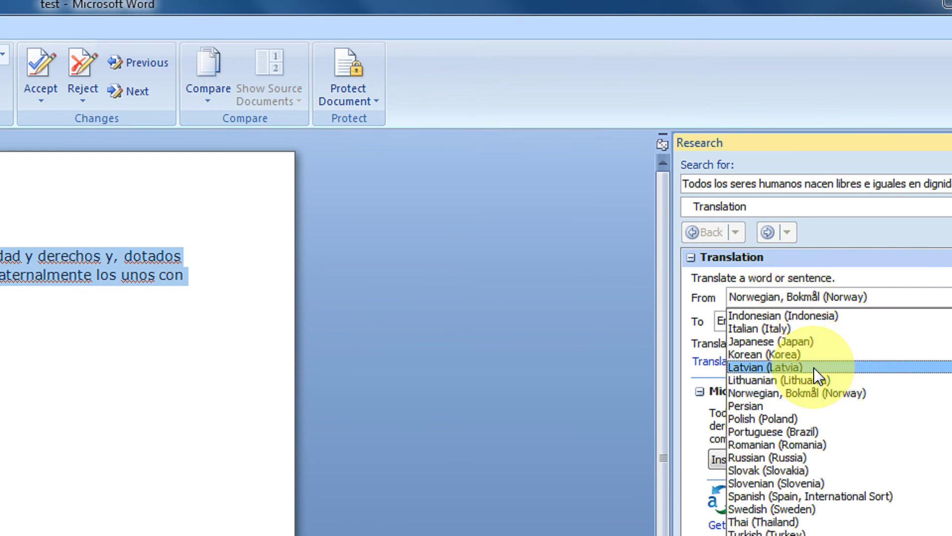
{"action": "key", "text": "s"}
{"action": "key", "text": "s"}
{"action": "key", "text": "s"}
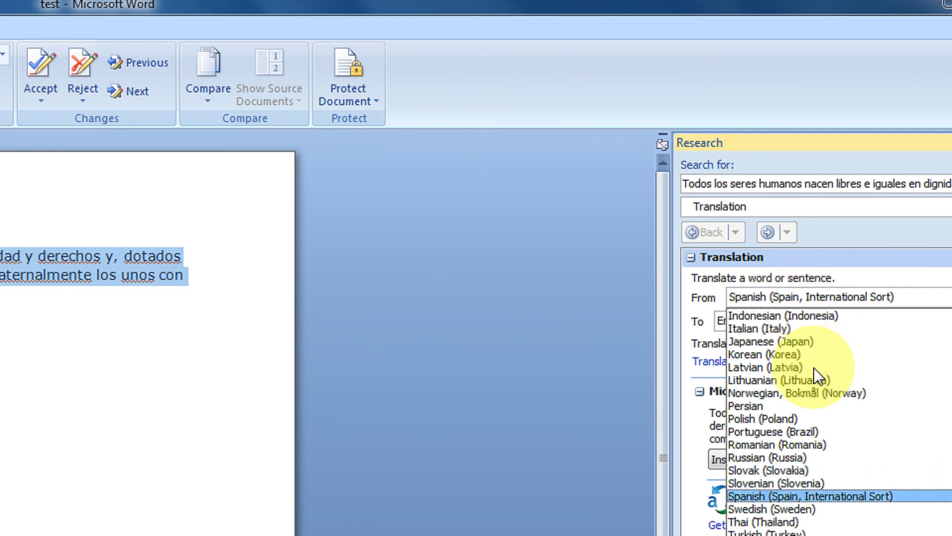
{"action": "key", "text": "Return"}
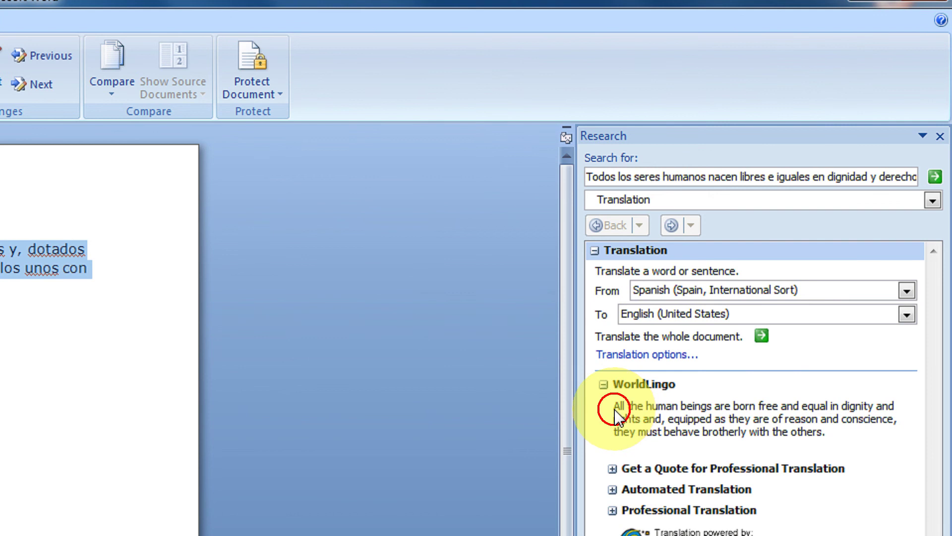
Copy the WorldLingo English result and paste it beneath an 'English Equivalent' heading.
{"action": "left_click_drag", "start_coordinate": [615, 408], "coordinate": [833, 437]}
{"action": "right_click", "coordinate": [715, 424]}
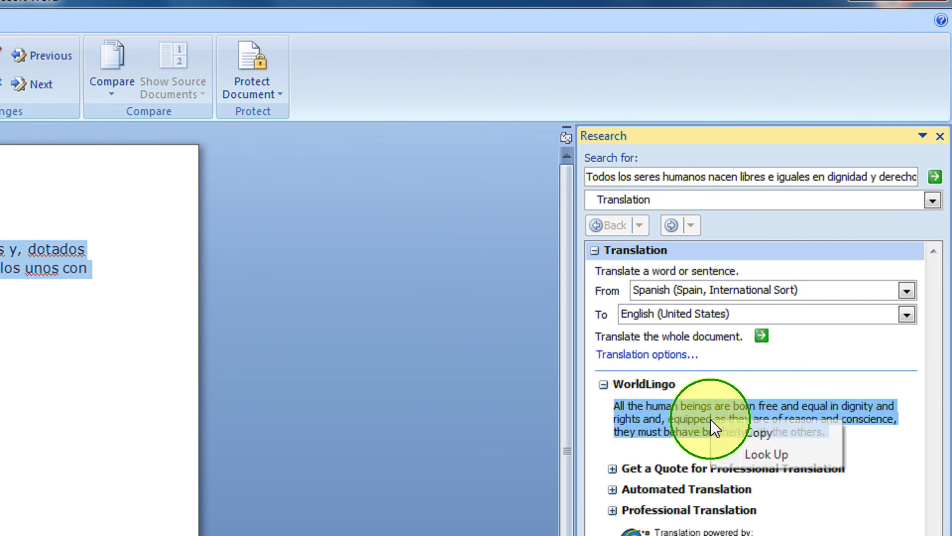
{"action": "left_click", "coordinate": [759, 435]}
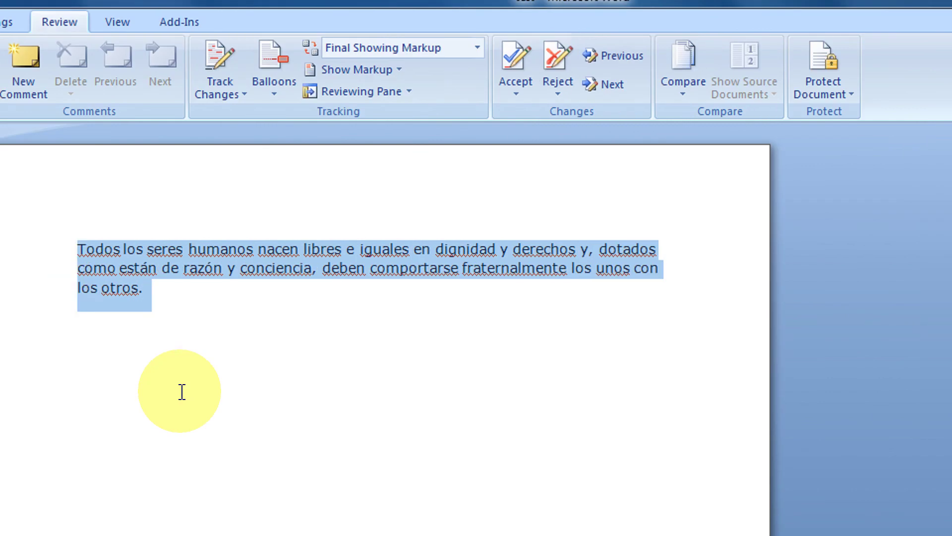
{"action": "left_click", "coordinate": [315, 340]}
{"action": "type", "text": "English Equivalent"}
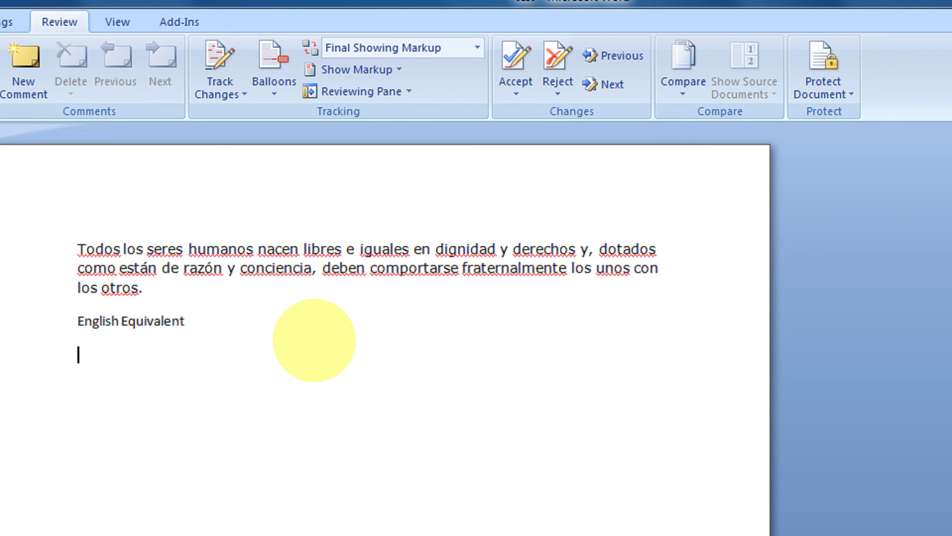
{"action": "key", "text": "ctrl+v"}
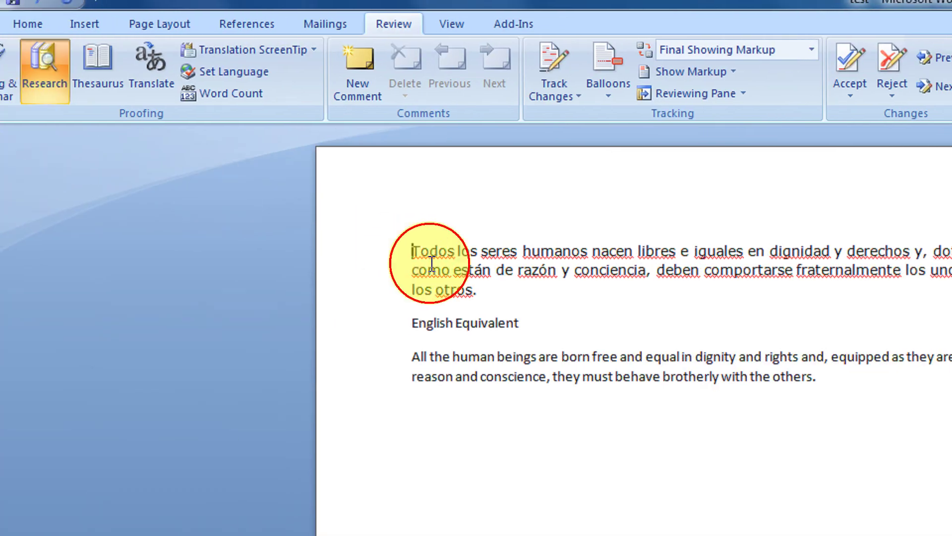
Reselect the Spanish paragraph, run Translate again, then minimize the Word window.
{"action": "left_click_drag", "start_coordinate": [413, 252], "coordinate": [483, 295]}
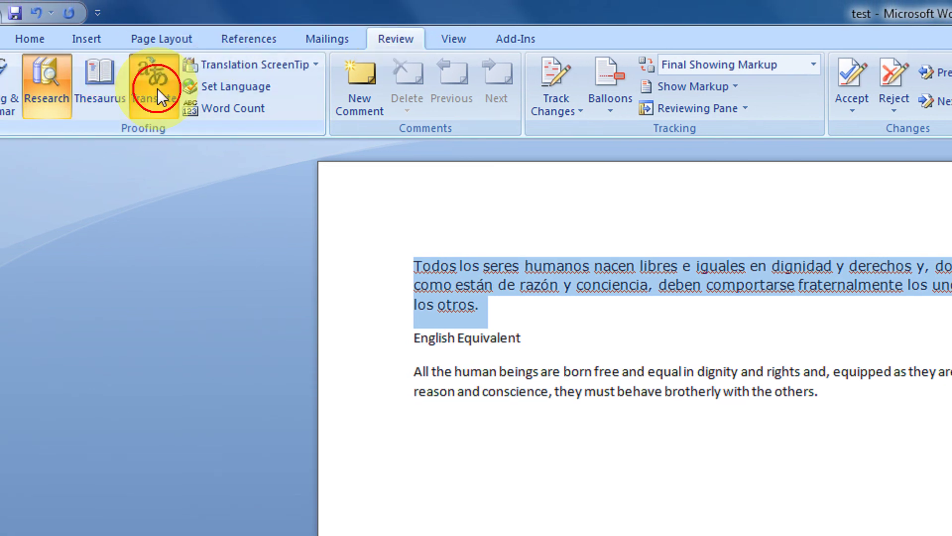
{"action": "left_click", "coordinate": [158, 89]}
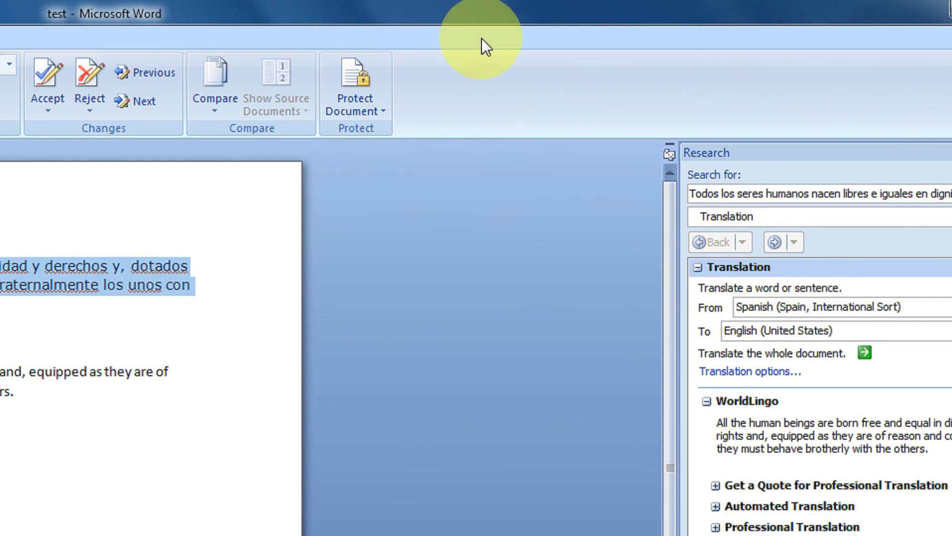
{"action": "right_click", "coordinate": [315, 7]}
{"action": "left_click", "coordinate": [343, 79]}
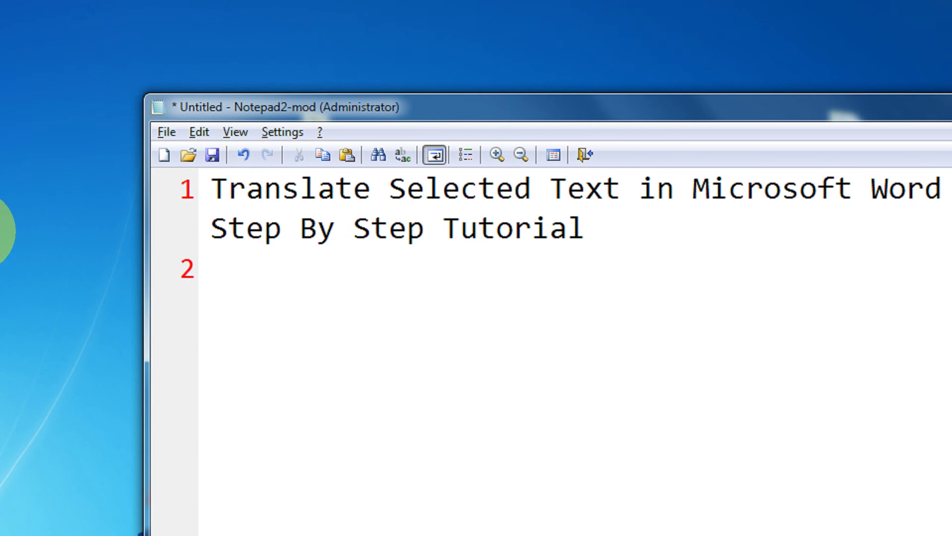